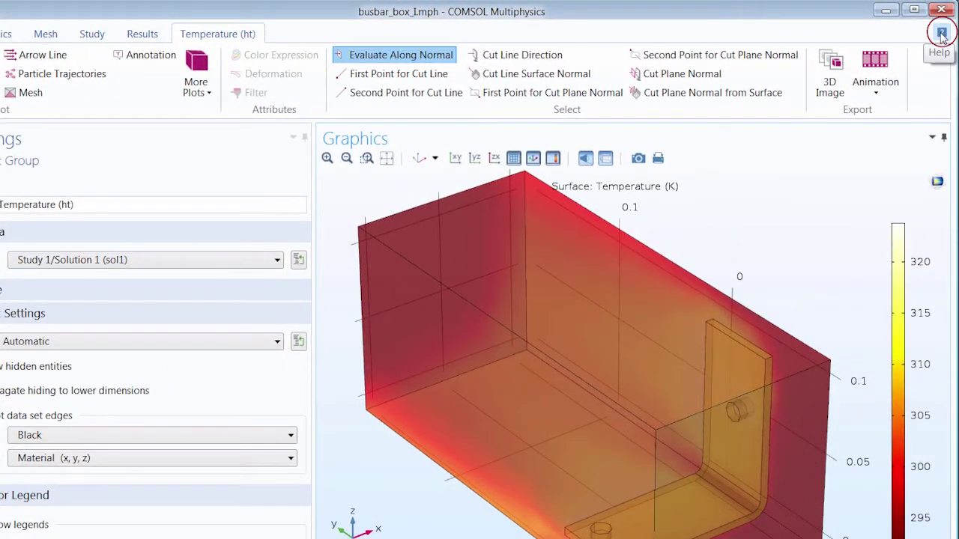
# Step: Show the Help topic for the Electric Potential 1 boundary condition (Vtot on boundary 49)
pyautogui.click(942, 34)
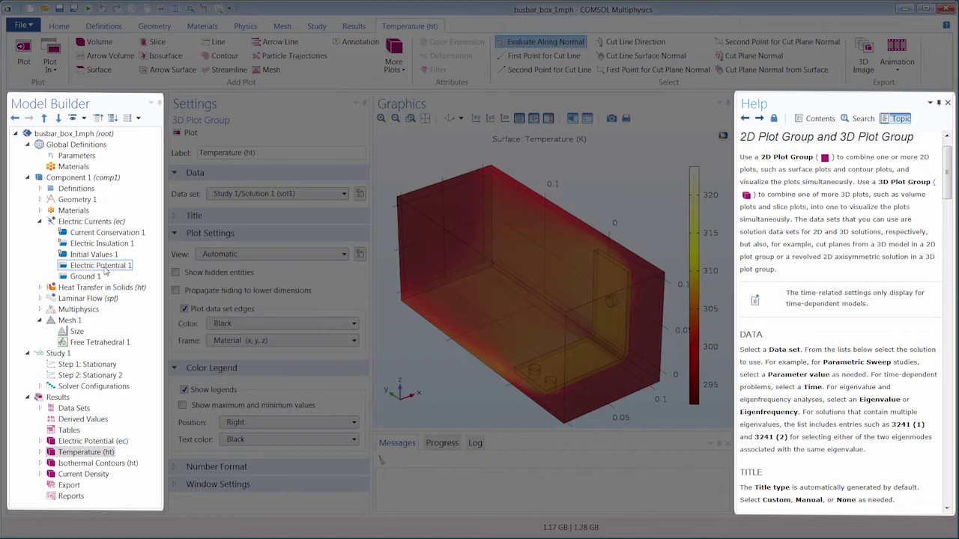
pyautogui.click(104, 267)
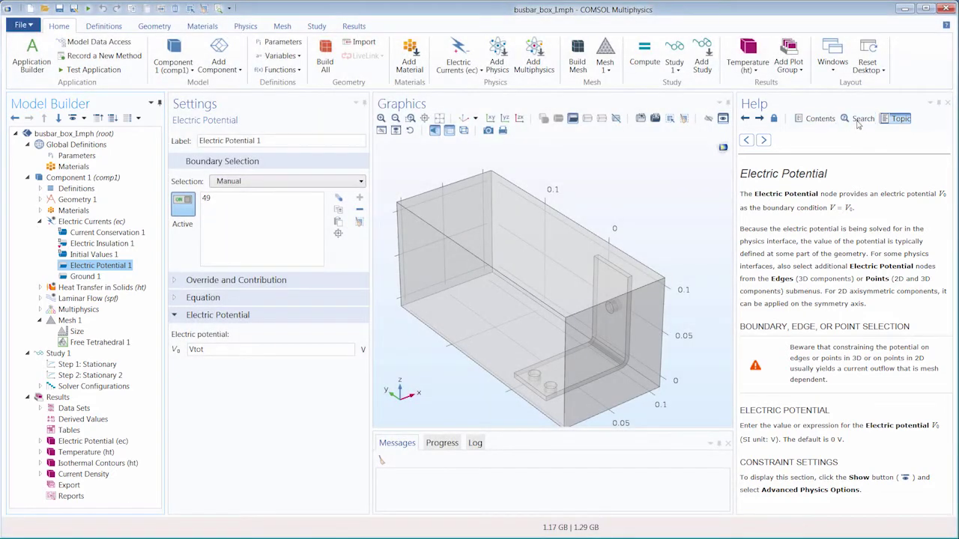
# Step: Expand the AC/DC help topics Modeling, Preparing for Modeling and Force and Torque Computations, then return to help search
pyautogui.click(853, 121)
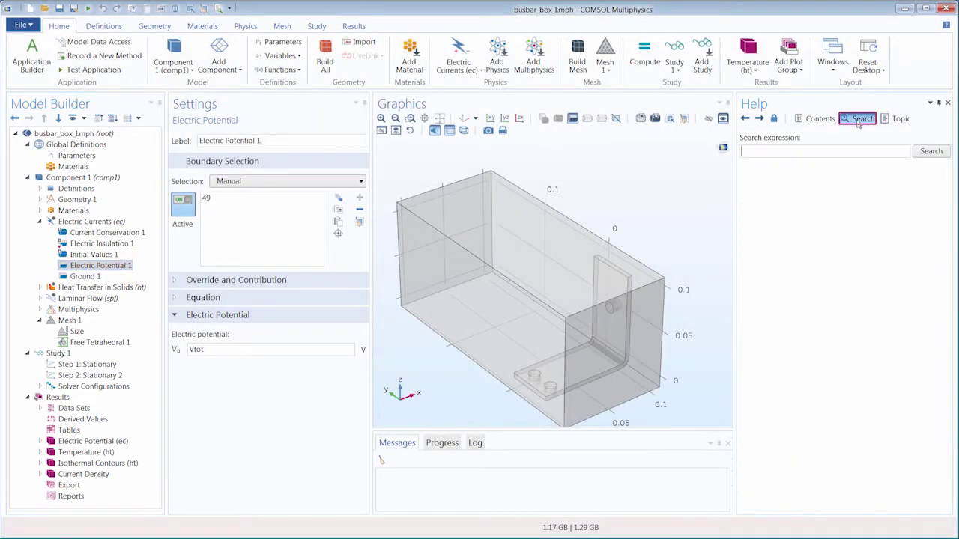
pyautogui.click(821, 118)
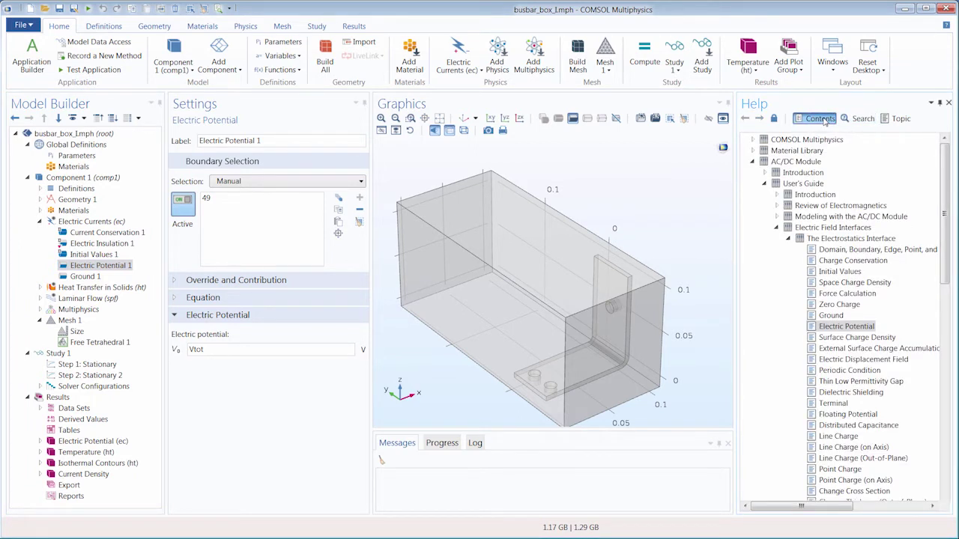
pyautogui.click(776, 217)
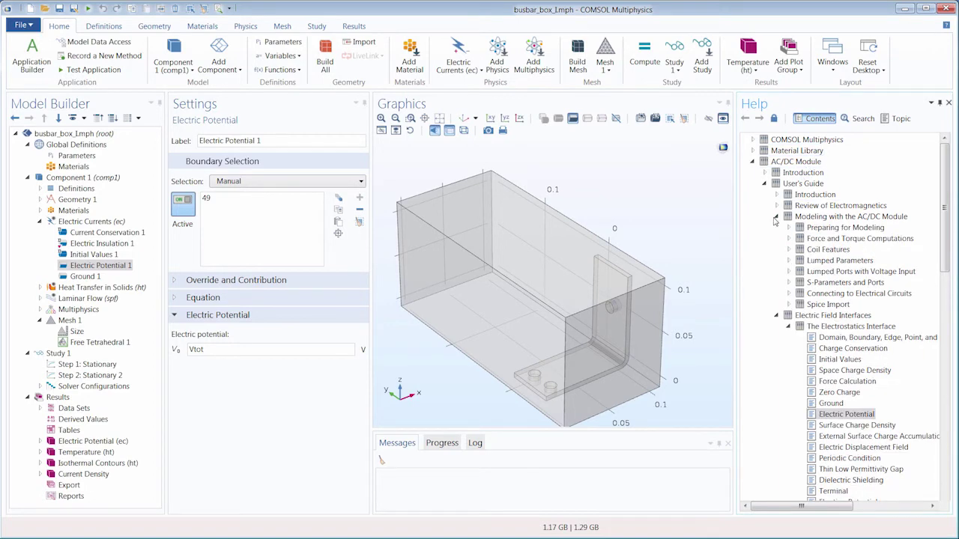
pyautogui.click(788, 228)
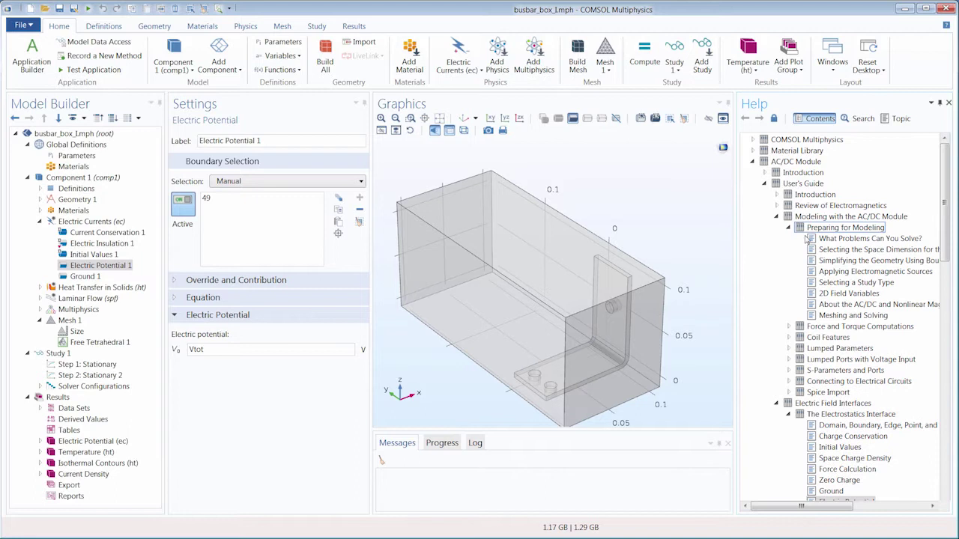
pyautogui.click(788, 327)
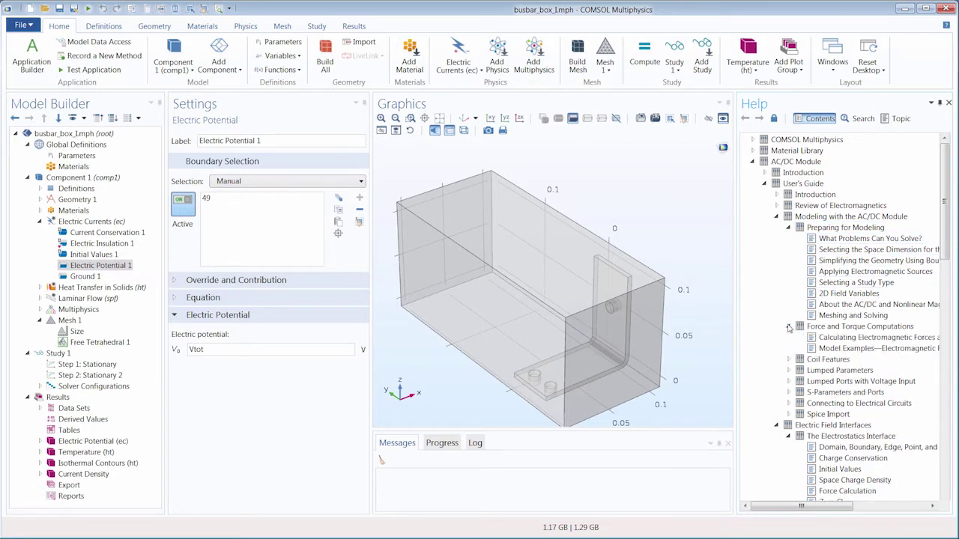
pyautogui.click(860, 120)
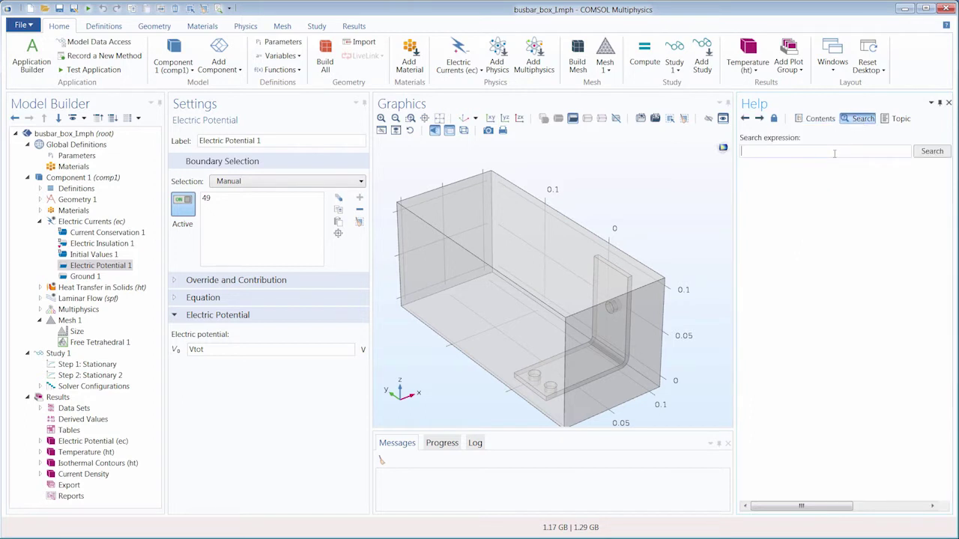
# Step: Search help for 'electric currents', scan the results, then return to the Electric Potential topic
pyautogui.write('electric c')
pyautogui.write('urrents')
pyautogui.press('Return')
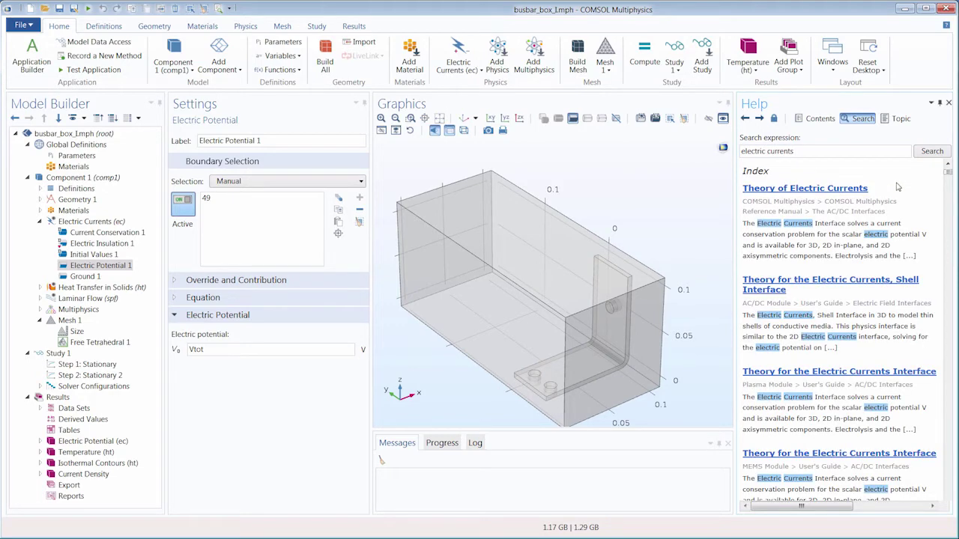
pyautogui.scroll(-2, 912, 232)
pyautogui.scroll(-2, 911, 247)
pyautogui.scroll(-2, 911, 266)
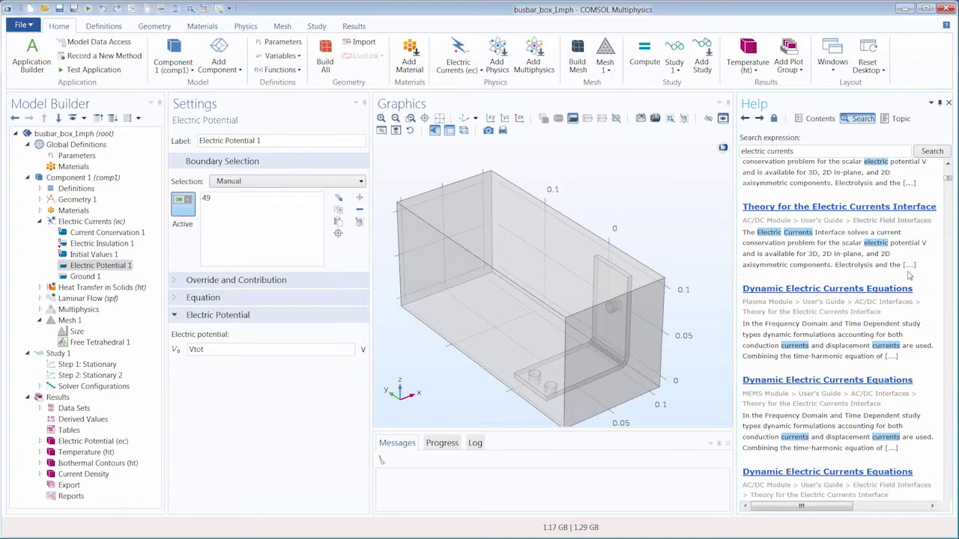
pyautogui.scroll(-2, 910, 277)
pyautogui.scroll(-2, 908, 277)
pyautogui.scroll(-2, 909, 277)
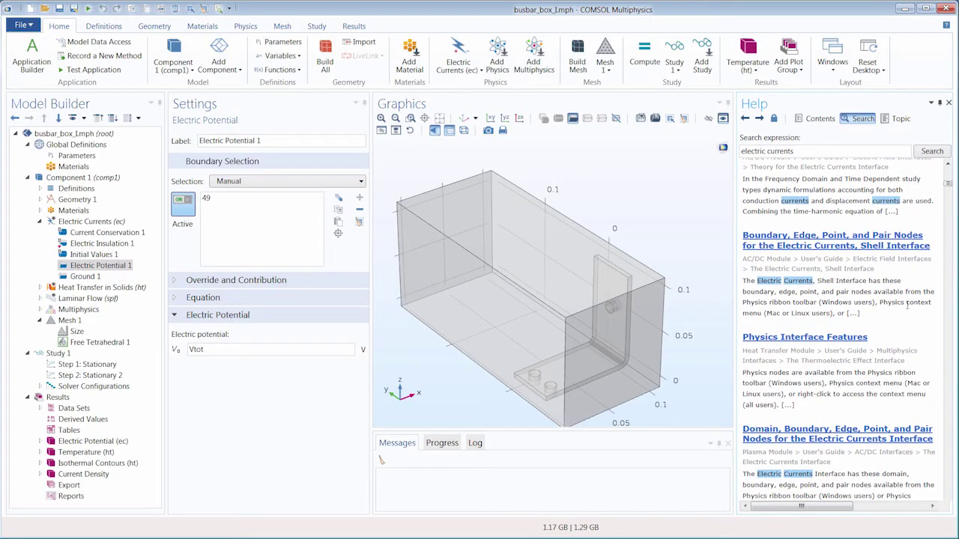
pyautogui.click(899, 120)
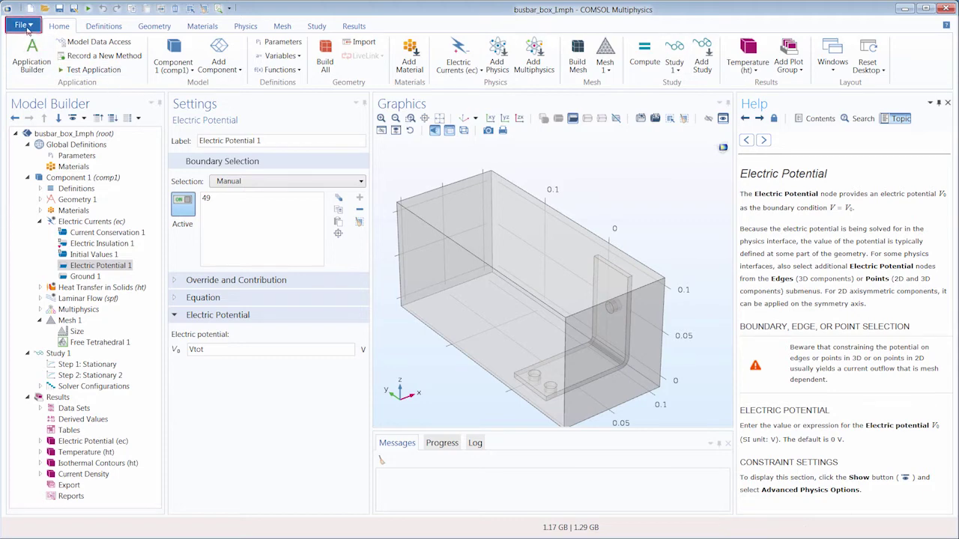
# Step: Open the COMSOL Documentation window and the AC/DC Module User's Guide PDF
pyautogui.click(27, 27)
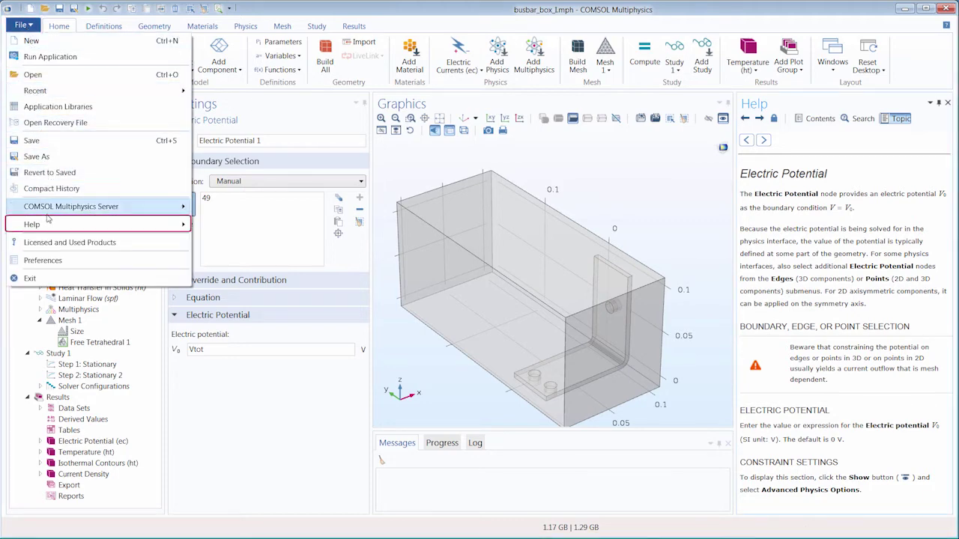
pyautogui.moveTo(97, 224)
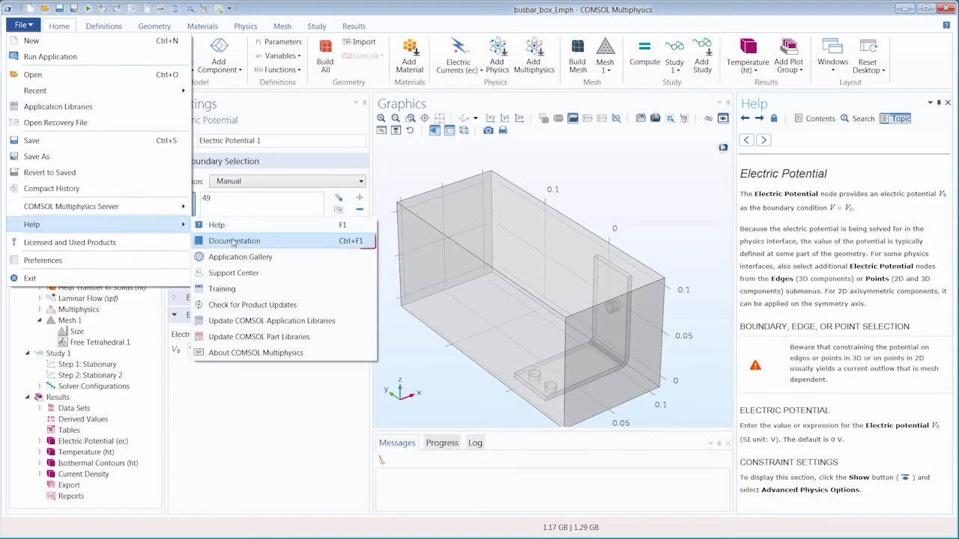
pyautogui.click(234, 243)
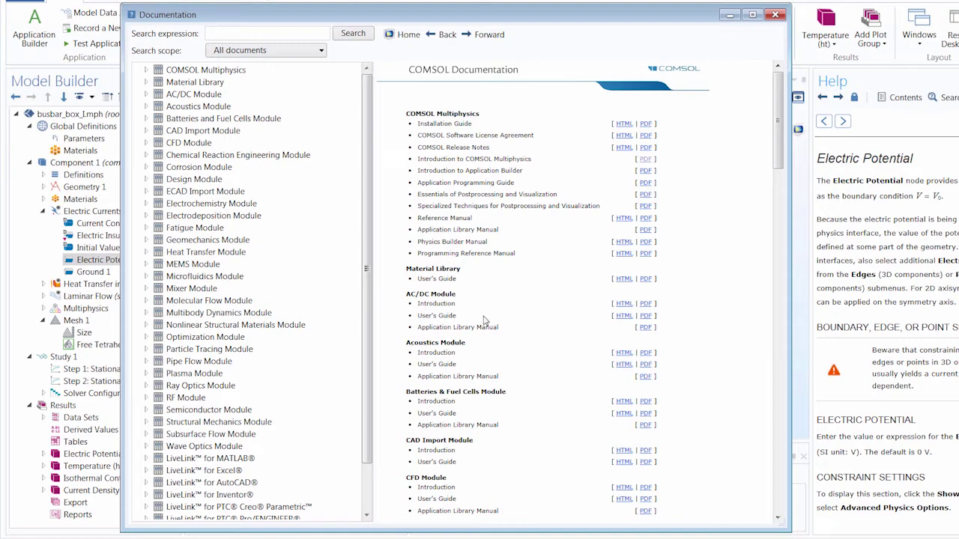
pyautogui.click(646, 316)
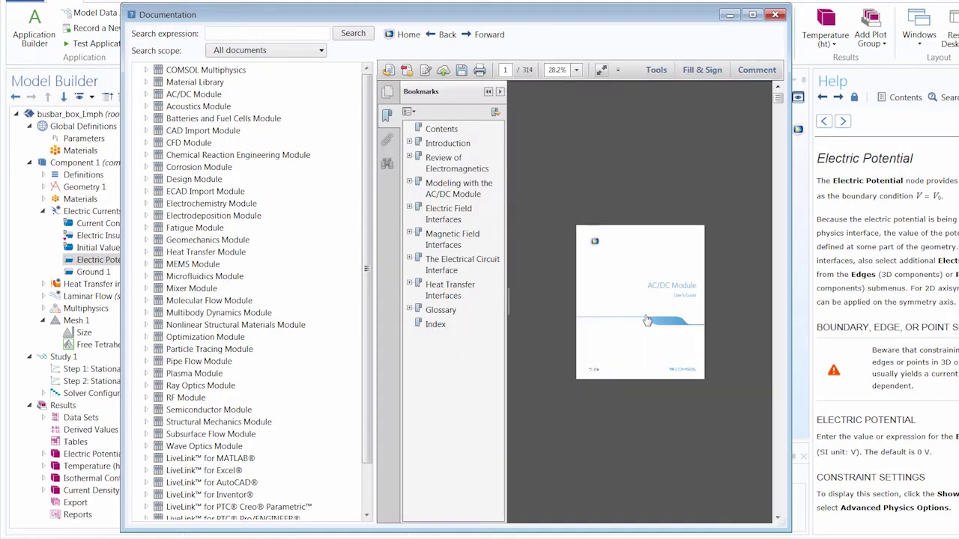
# Step: Fit the PDF to page width and read the Introduction down to the physics interface tables
pyautogui.click(617, 70)
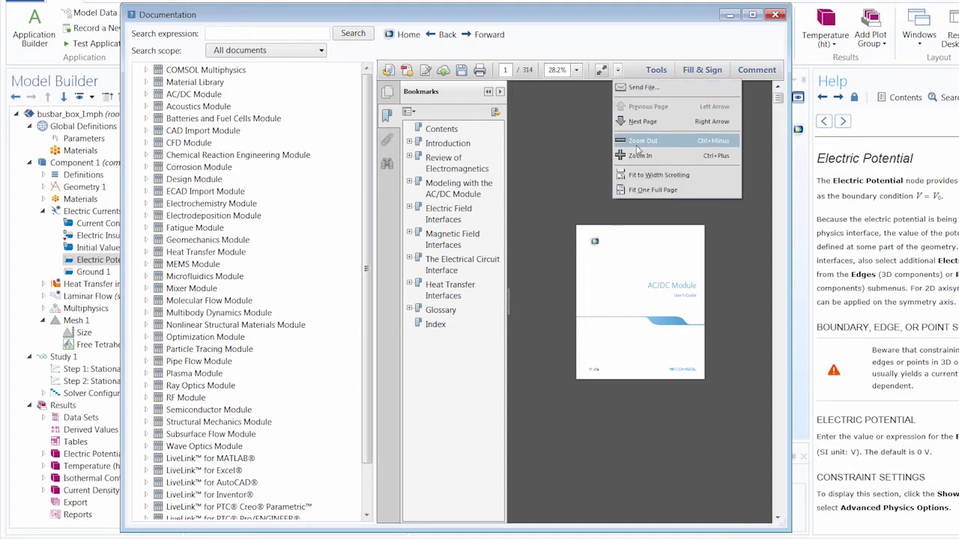
pyautogui.click(639, 177)
pyautogui.click(448, 144)
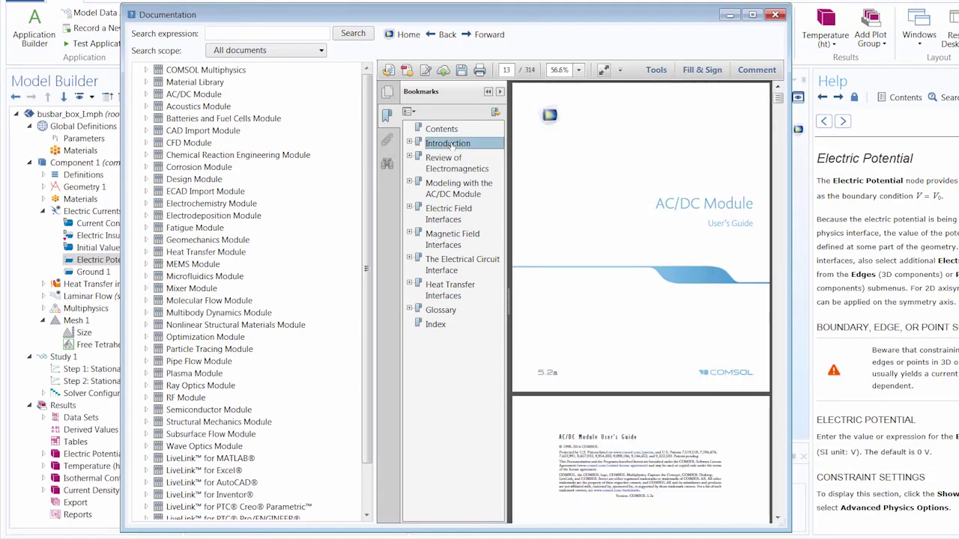
pyautogui.scroll(-5, 660, 289)
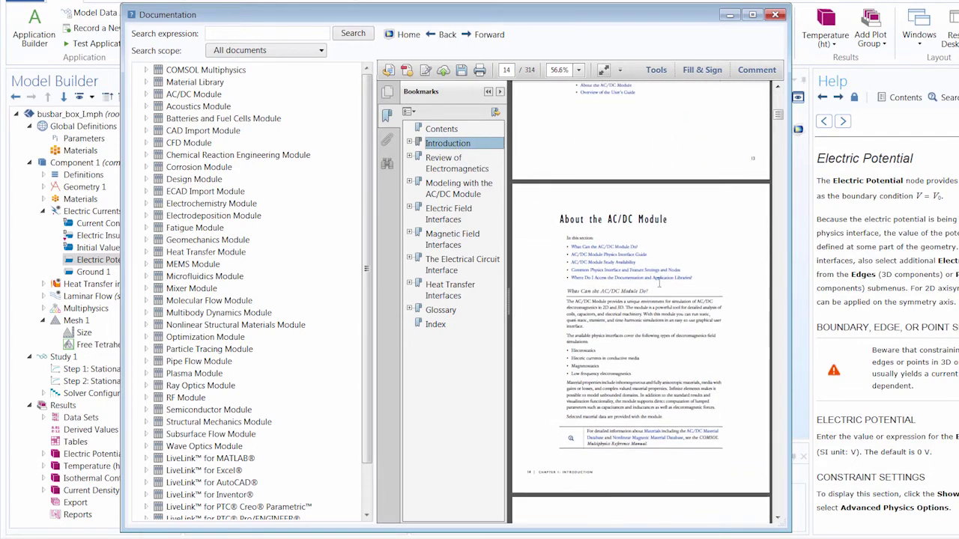
pyautogui.scroll(-5, 660, 288)
pyautogui.scroll(-5, 659, 285)
pyautogui.scroll(-5, 659, 282)
pyautogui.scroll(-5, 659, 282)
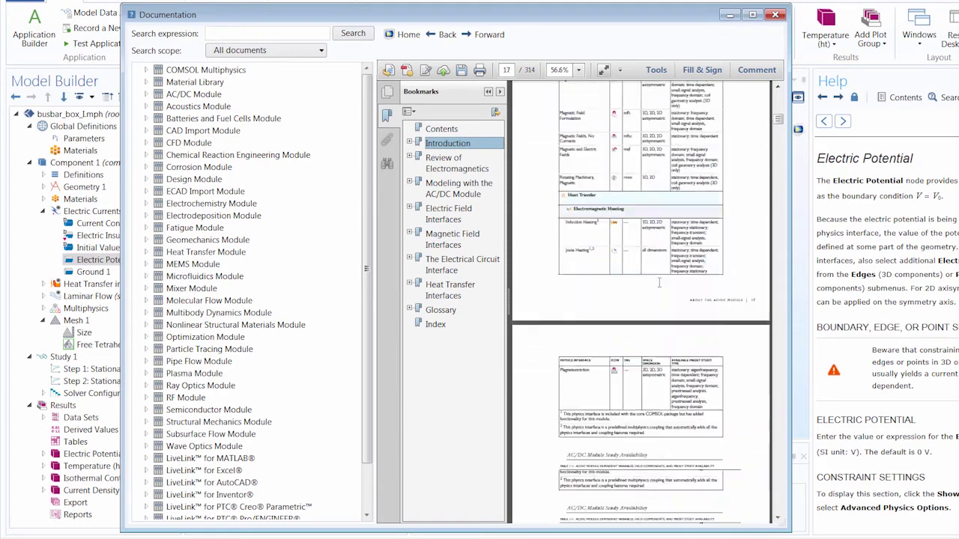
pyautogui.scroll(-5, 659, 281)
pyautogui.scroll(-5, 659, 281)
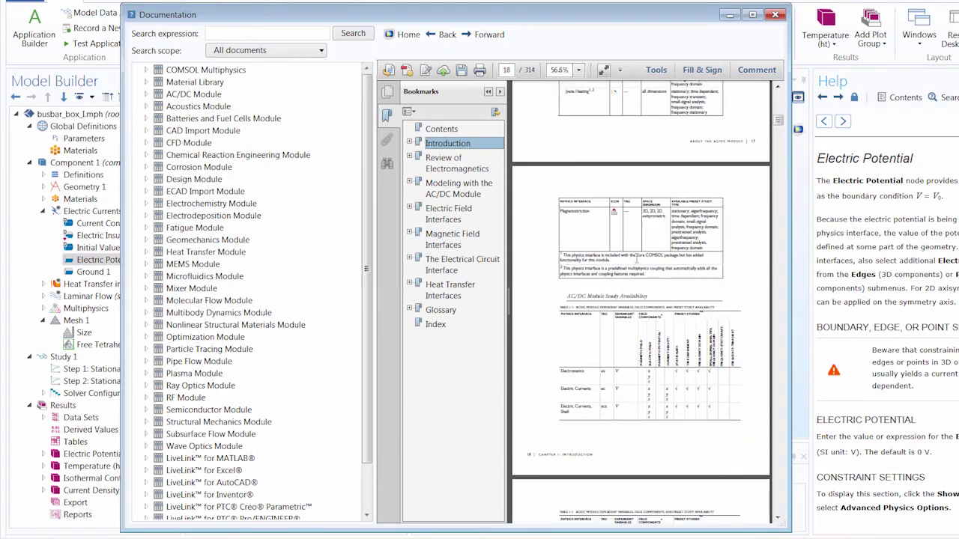
# Step: Return to the documentation home, set search scope to Selected only, and expand the COMSOL Multiphysics manuals
pyautogui.click(407, 35)
pyautogui.click(319, 51)
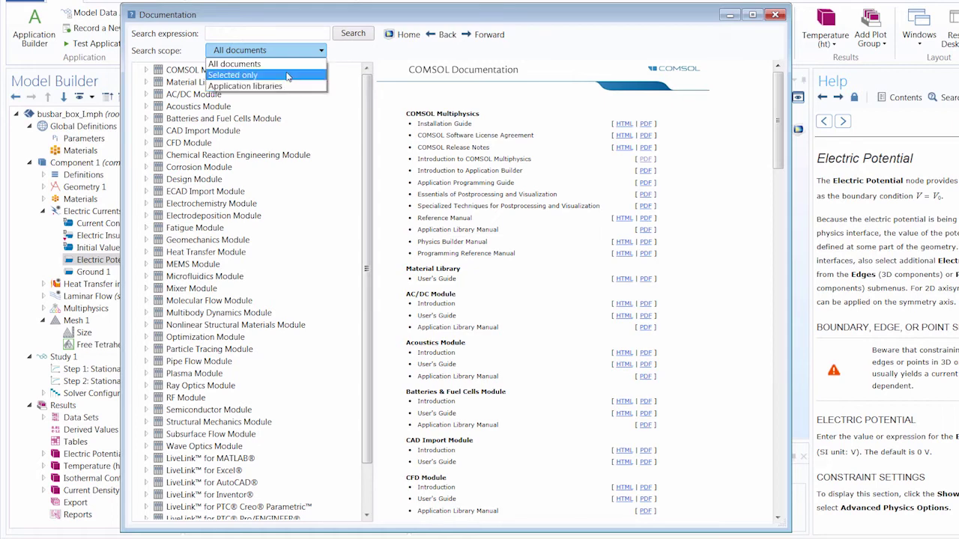
pyautogui.click(287, 76)
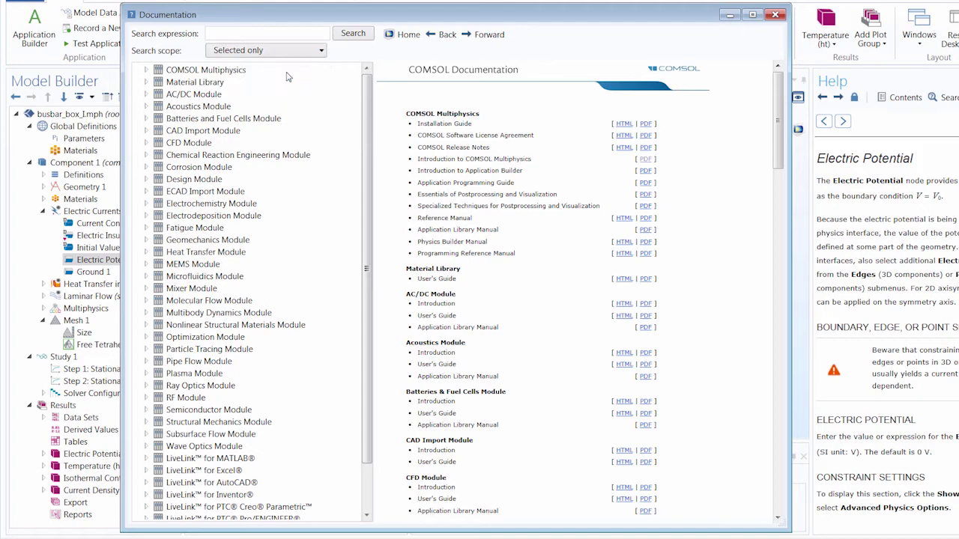
pyautogui.click(159, 70)
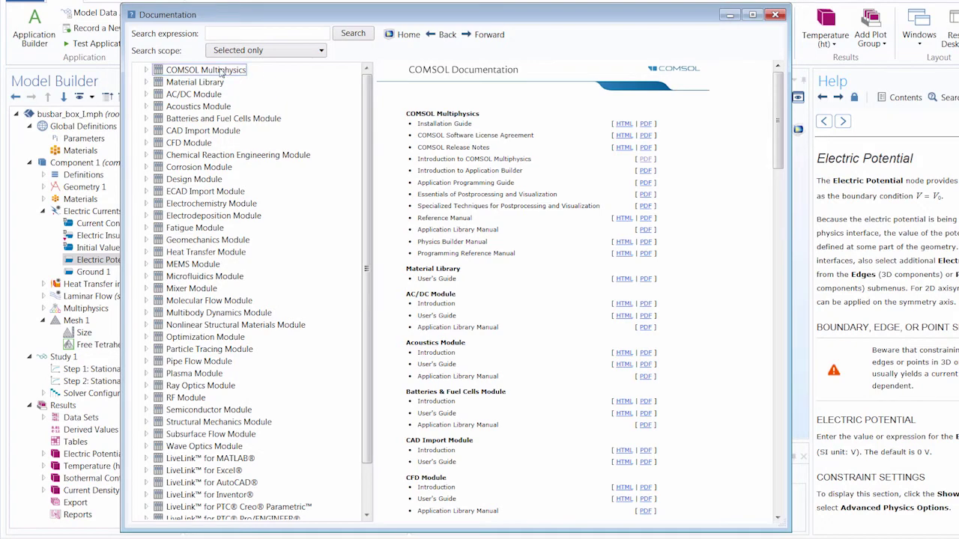
pyautogui.click(147, 71)
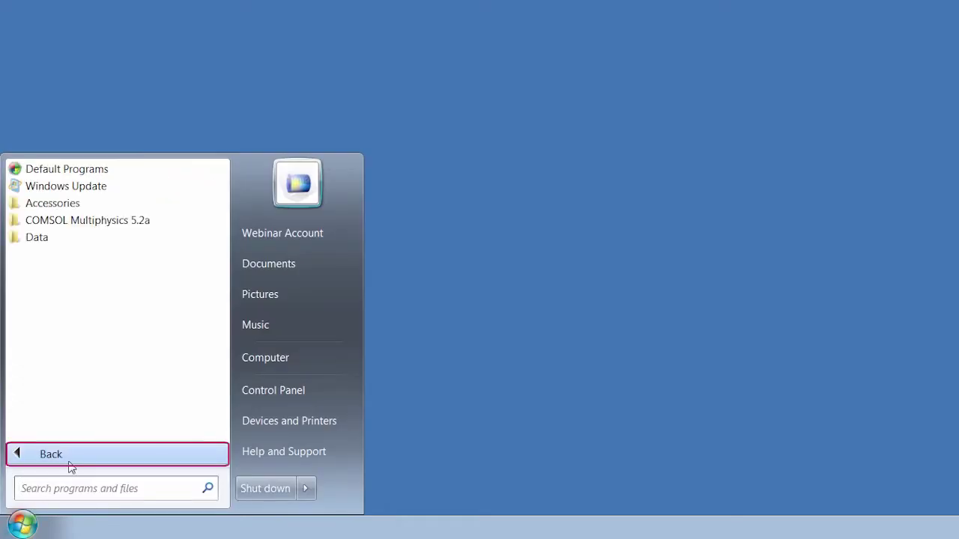
pyautogui.click(96, 224)
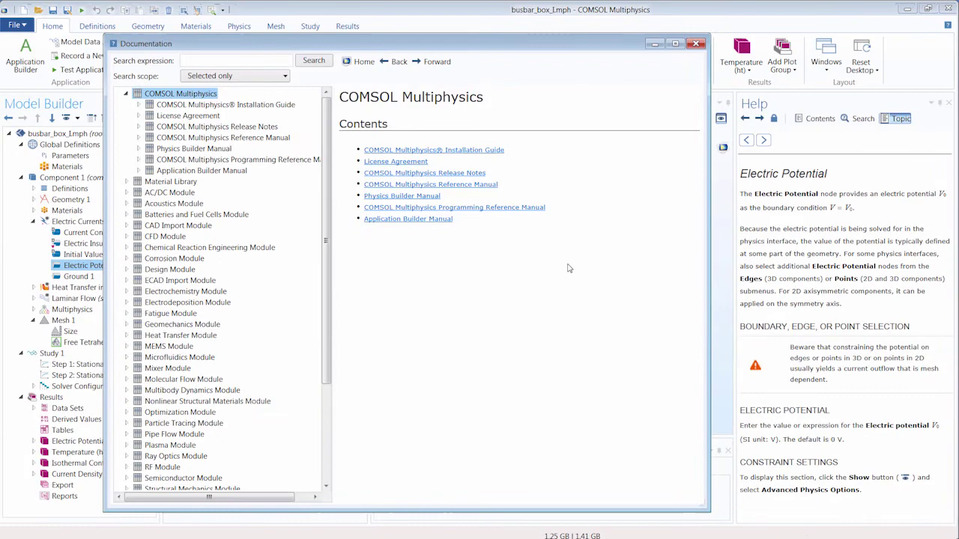
# Step: Open Application Libraries and preview COMSOL Multiphysics > Multiphysics > busbar box (Convective Cooling of a Busbar)
pyautogui.click(826, 67)
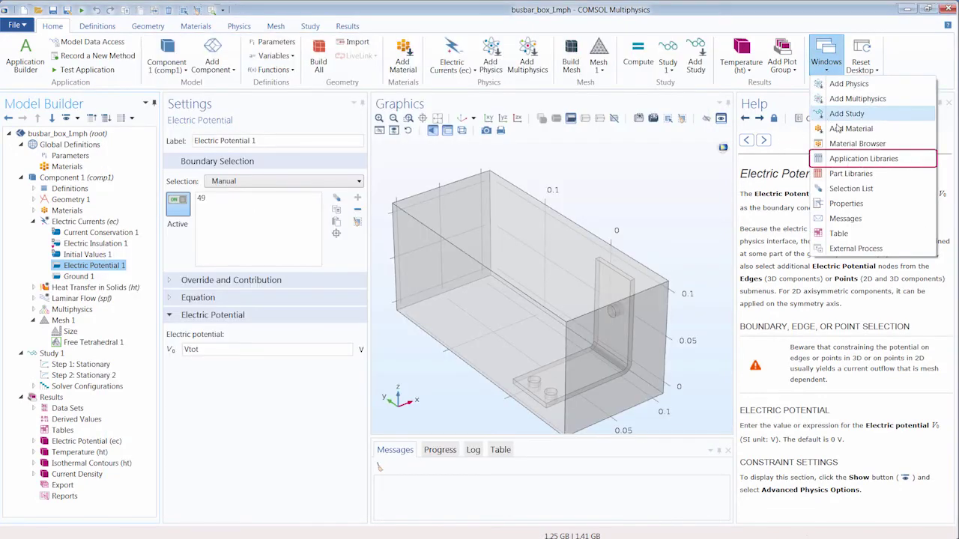
pyautogui.click(848, 162)
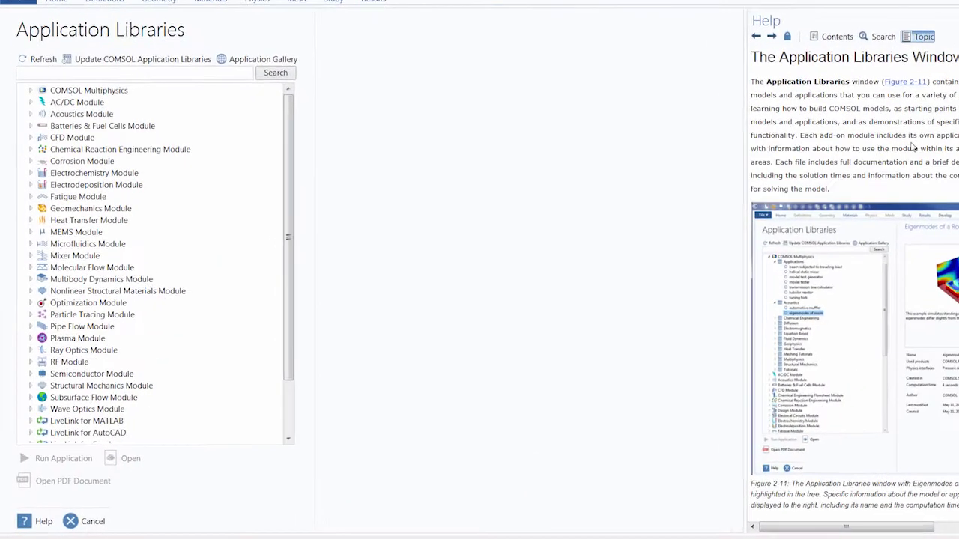
pyautogui.click(32, 77)
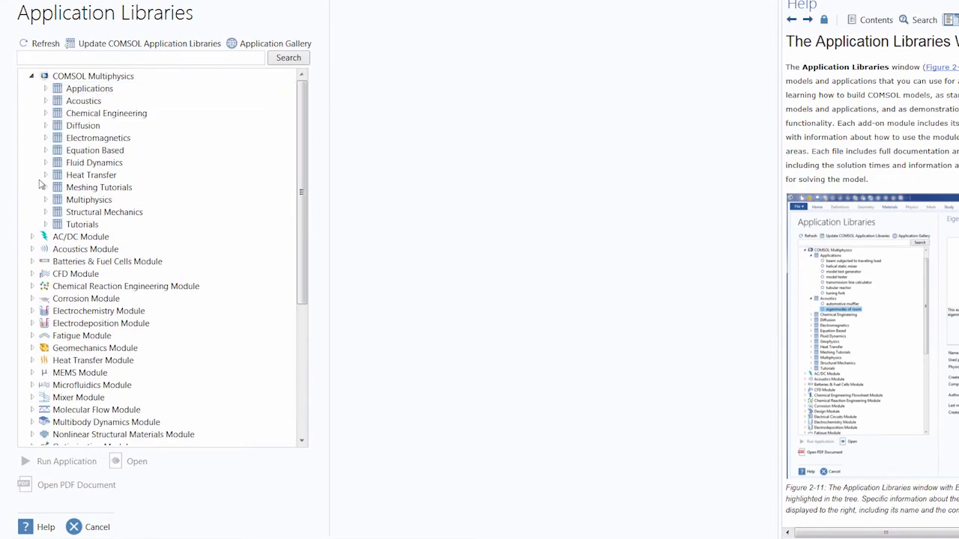
pyautogui.click(45, 200)
pyautogui.click(79, 214)
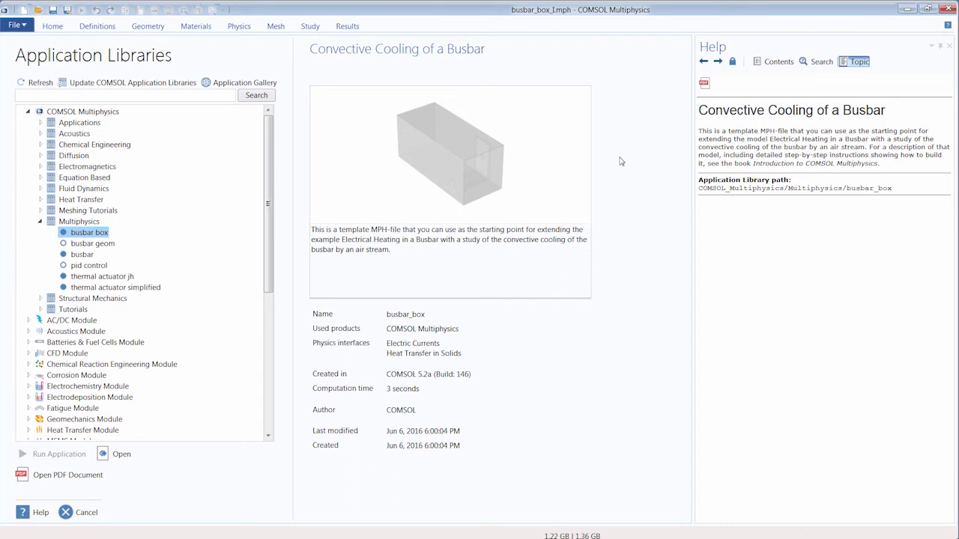
# Step: Preview busbar, then thermal actuator jh, ending on the thermal actuator simplified example
pyautogui.click(87, 256)
pyautogui.click(100, 277)
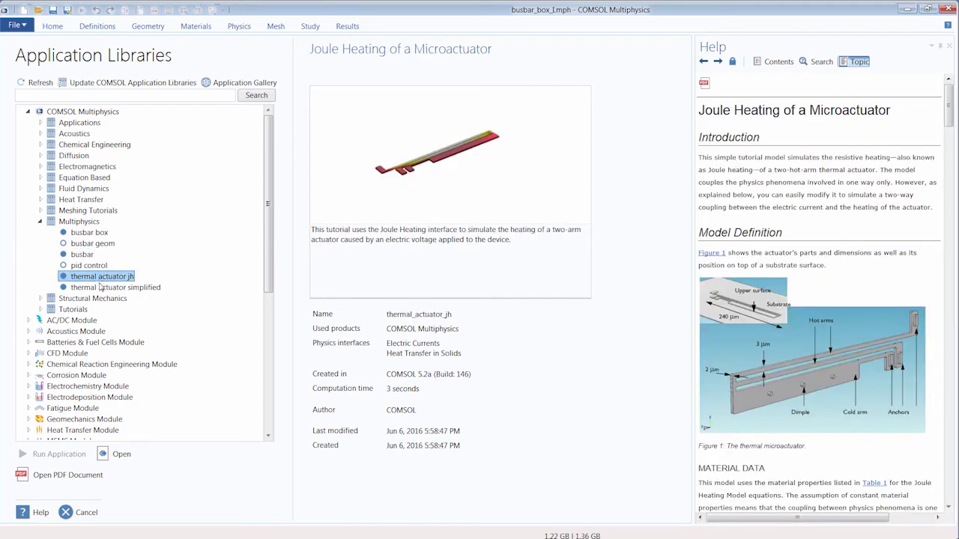
pyautogui.click(101, 289)
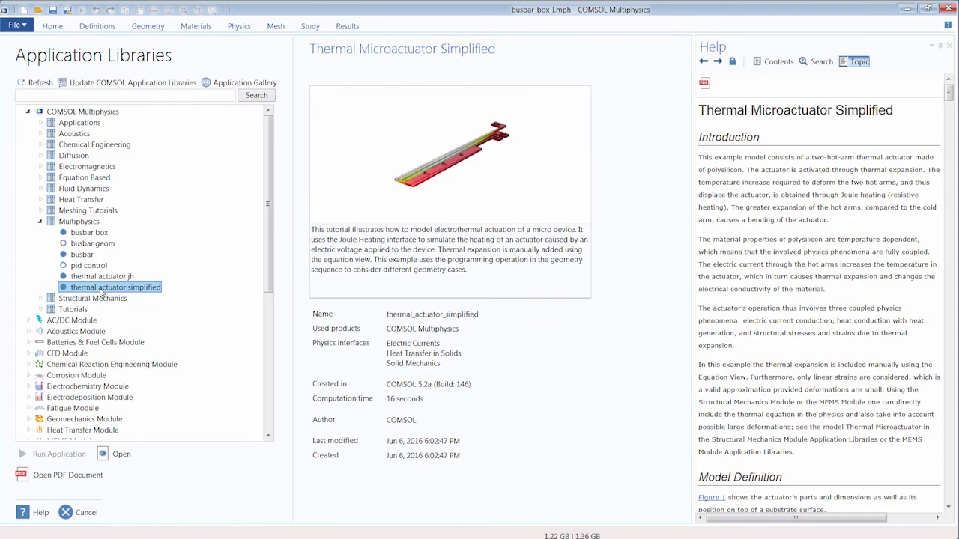